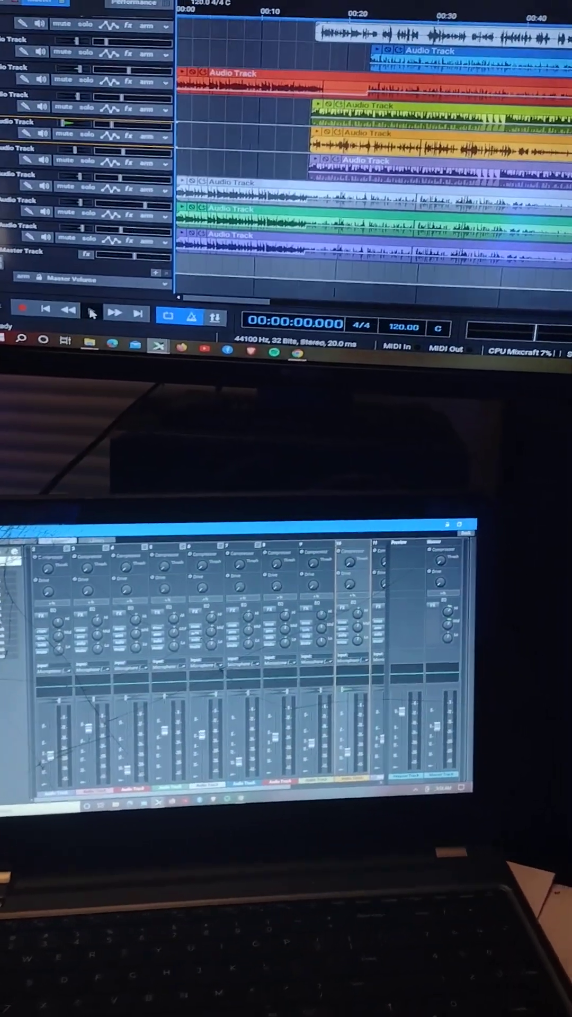
Start playback of the song from the beginning so the mixer meters show levels
left_click(106, 309)
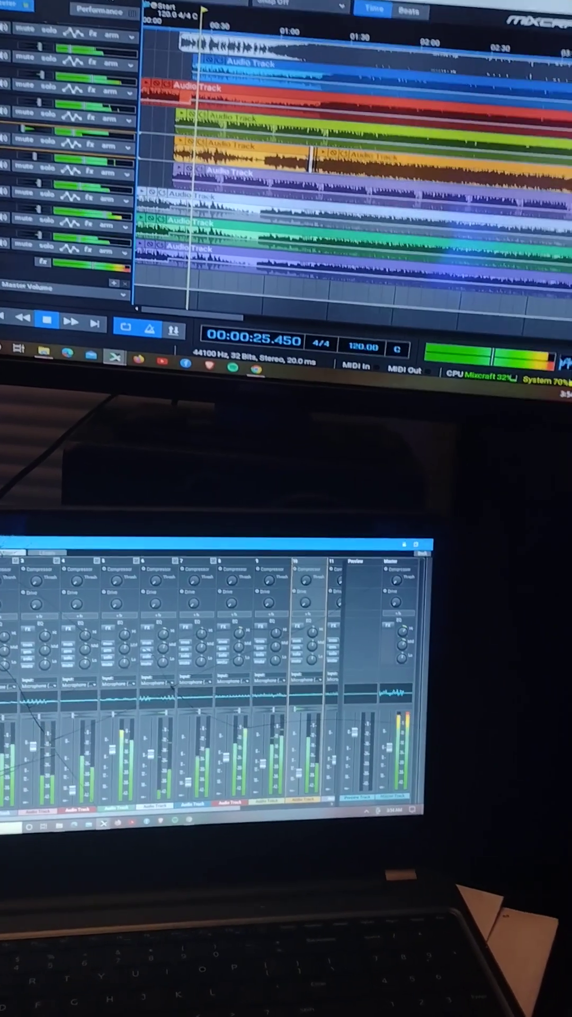
Zoom the timeline out to view the whole song, then back in, while it plays
key("minus")
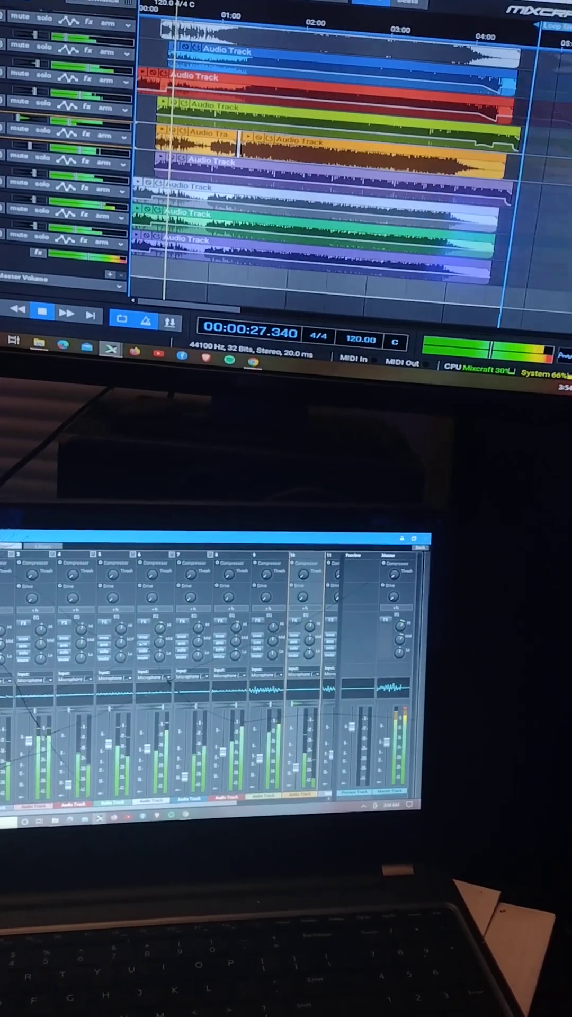
key("plus")
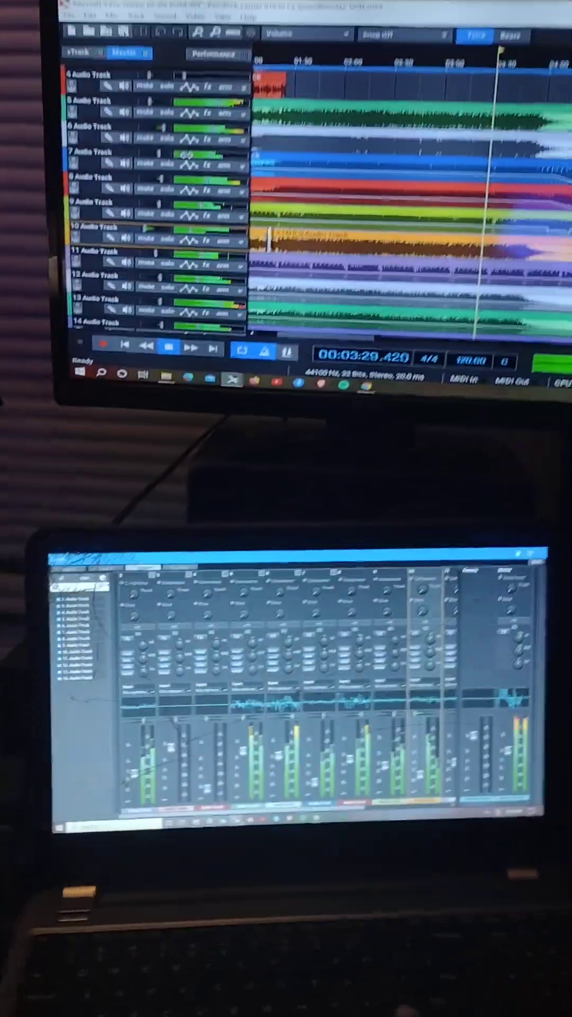
key("space")
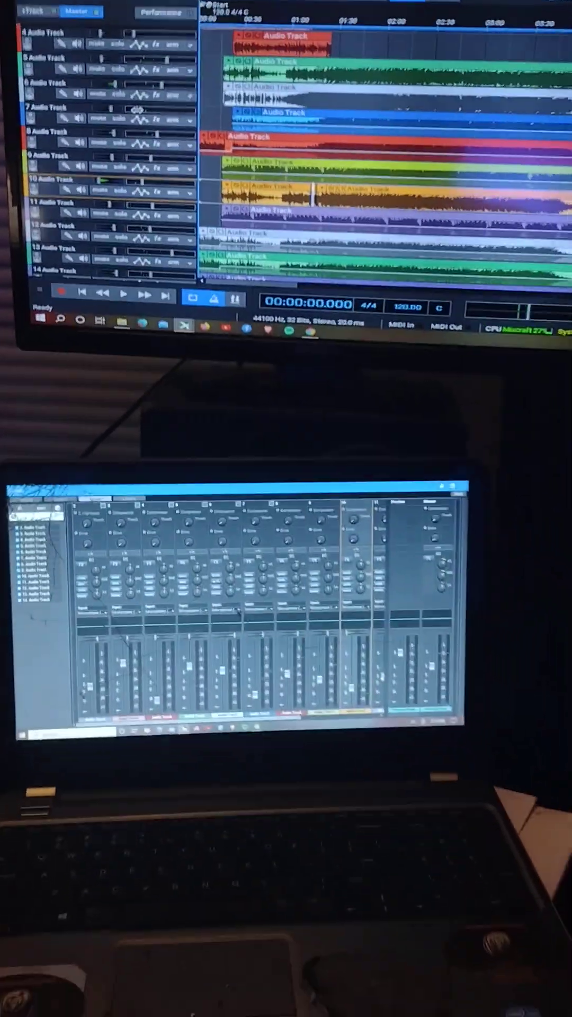